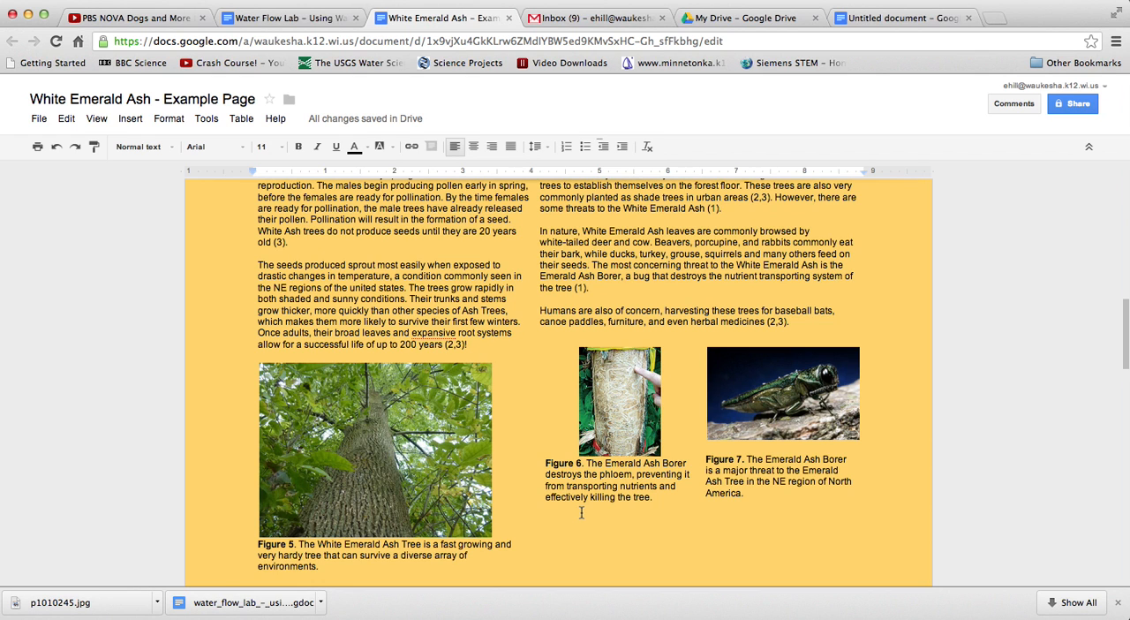
Review the White Emerald Ash example page down to its Works Cited list and return to its beginning
scroll(580, 512, "down", 5)
scroll(581, 511, "down", 4)
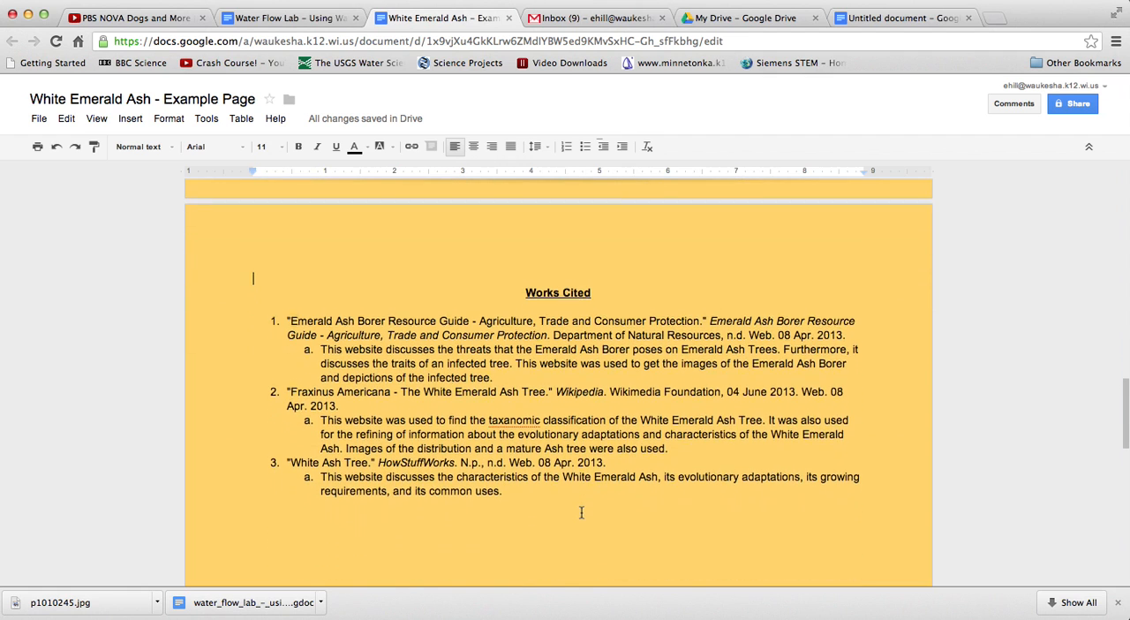
scroll(581, 512, "down", 1)
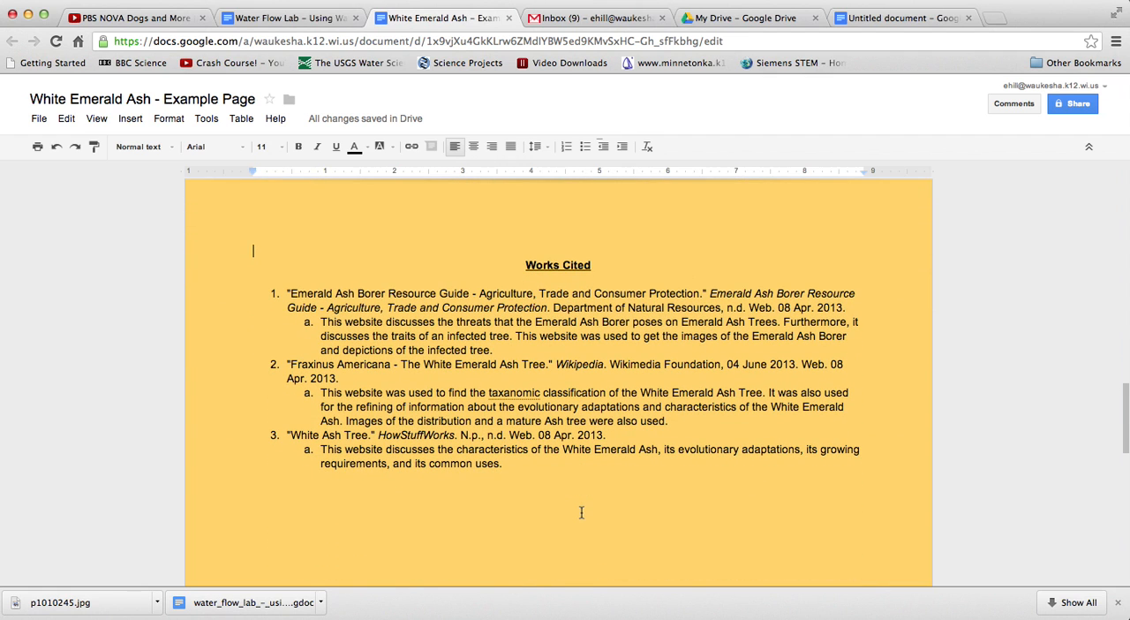
scroll(581, 512, "up", 20)
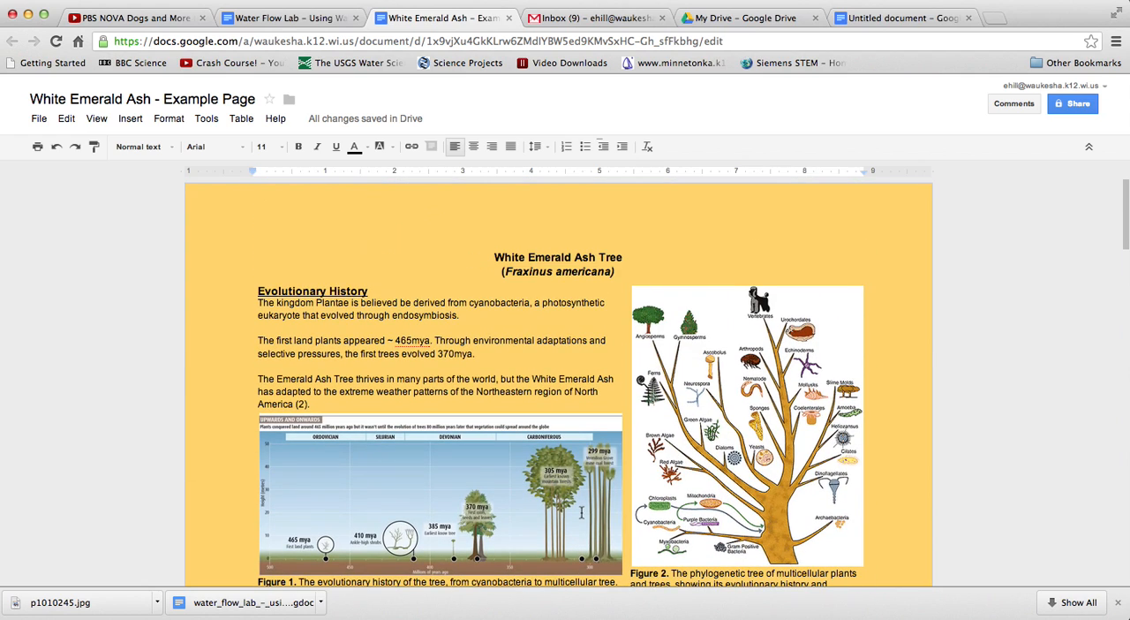
Switch to the untitled document and enter a centred, bold heading reading "Title" on the first line
left_click(883, 20)
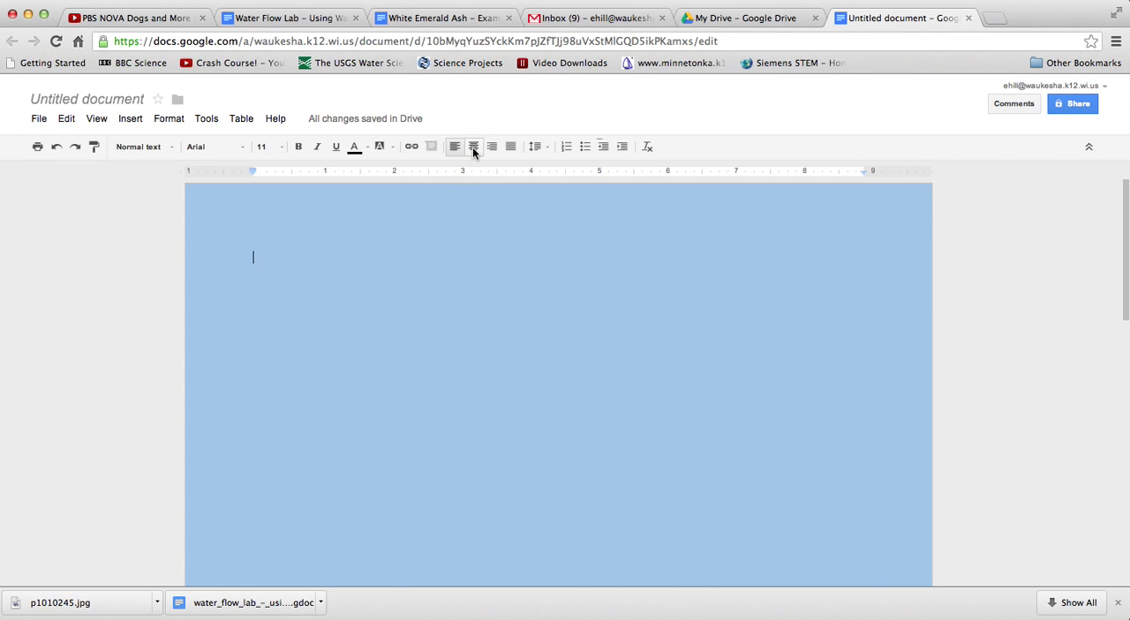
left_click(473, 148)
left_click(298, 148)
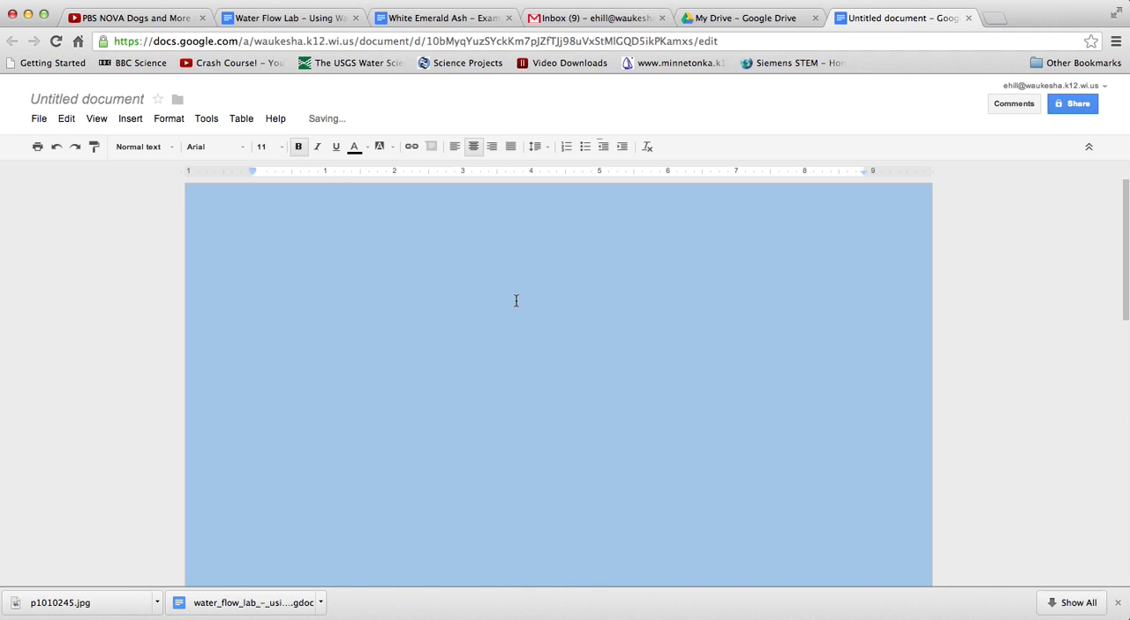
type("Title")
Add the line "(Species name)" in bold italics directly below the heading
key("Return")
left_click(298, 147)
left_click(316, 148)
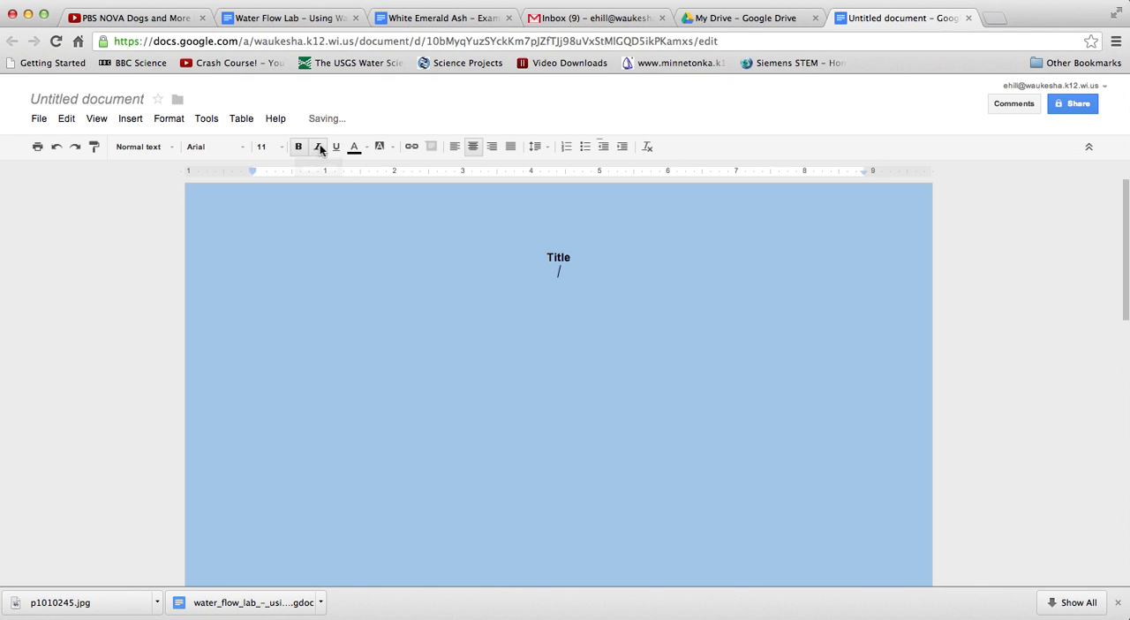
type("(S")
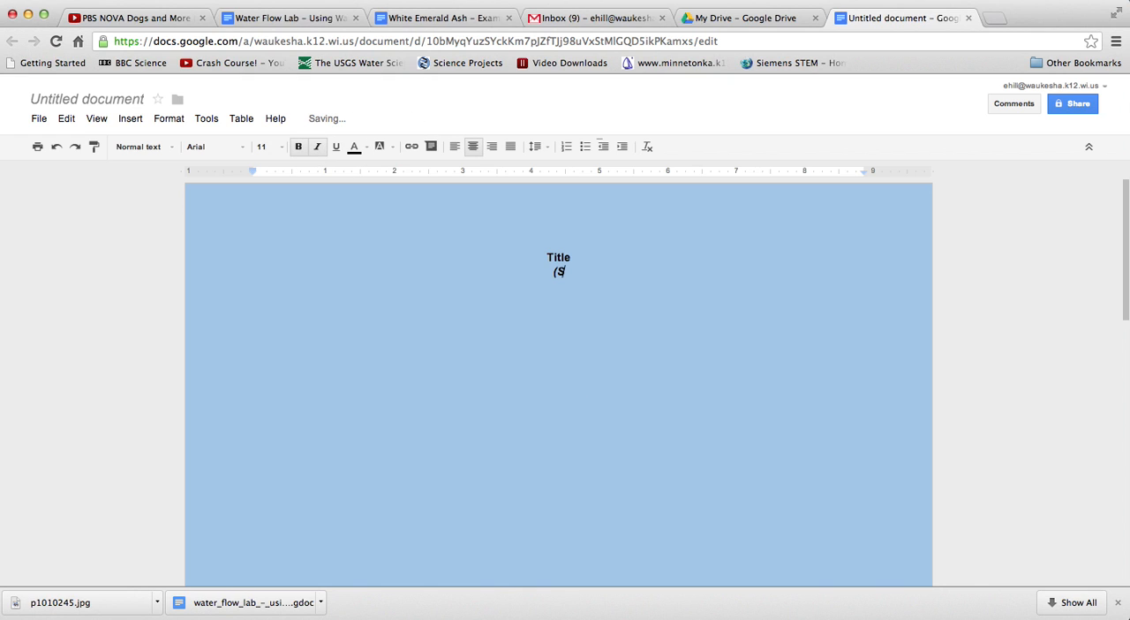
type("pecies name)")
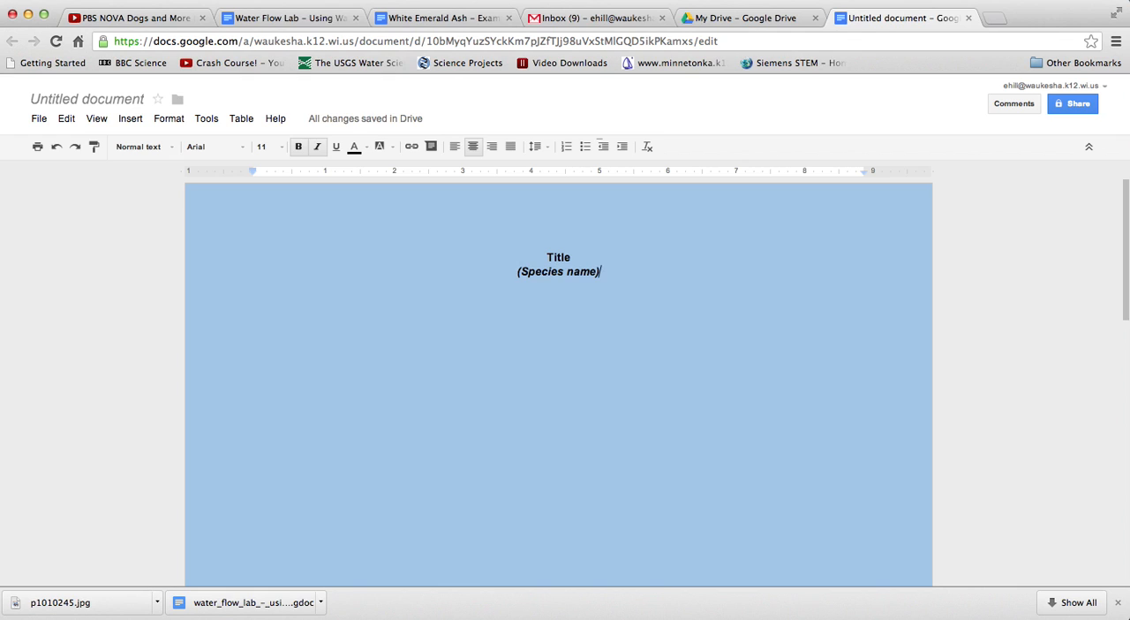
Turn off bold and italics below the species name and insert a 2 x 1 table there
key("Return")
key("super+b")
key("super+i")
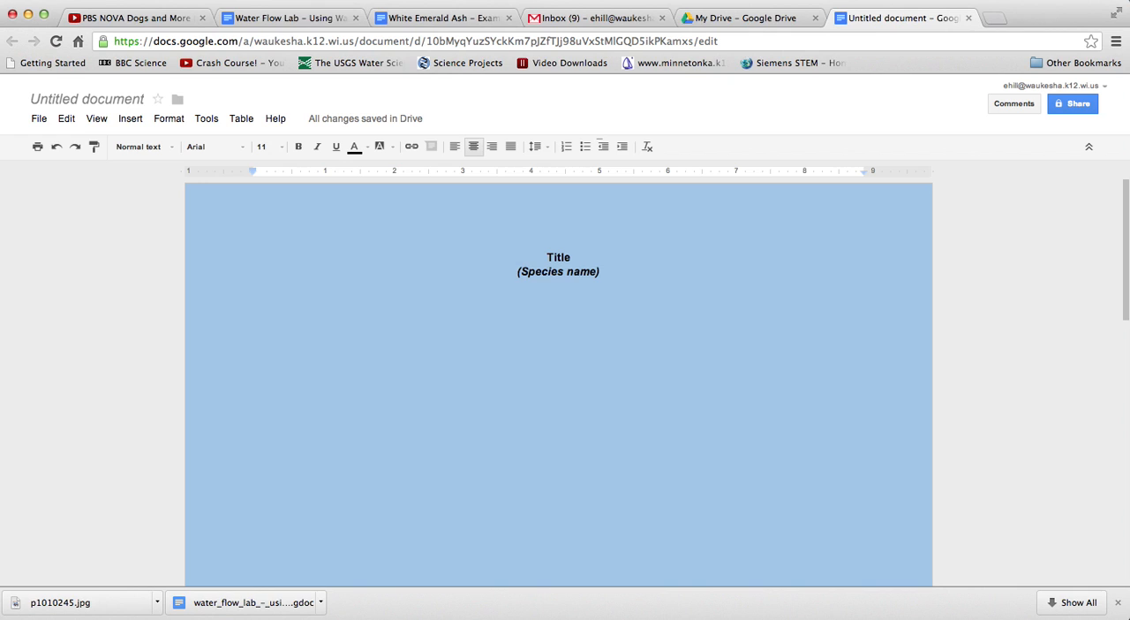
left_click(239, 120)
mouse_move(263, 153)
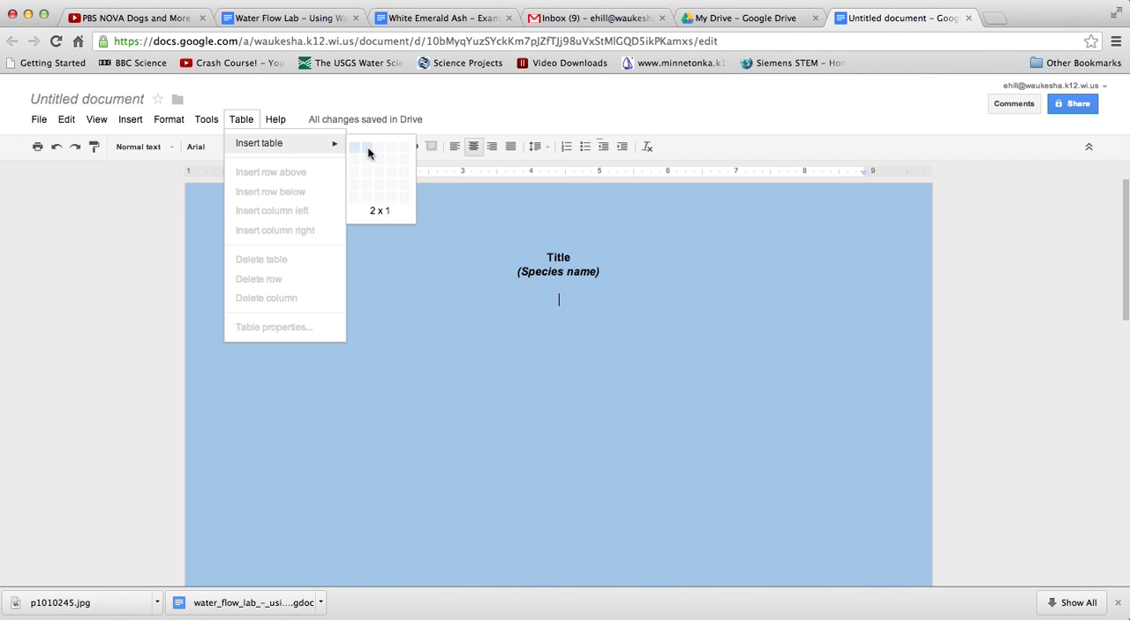
left_click(368, 151)
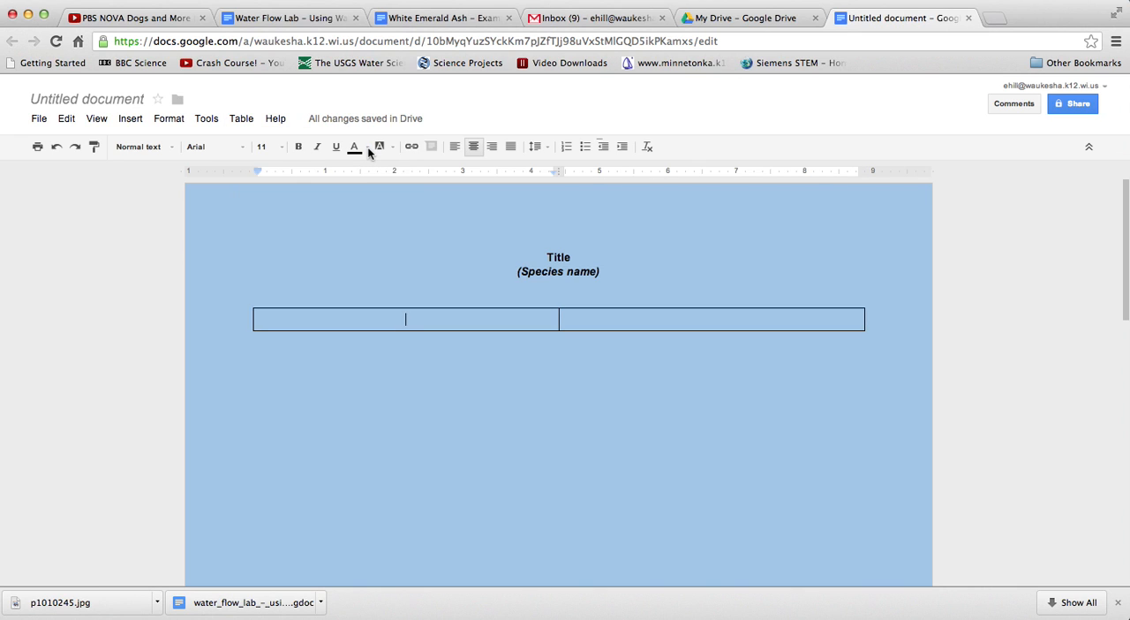
Fill the table's first cell with a centred "Title" and, after a blank line, left-aligned "Enter Text Here...."
type("Title")
key("Return")
key("Return")
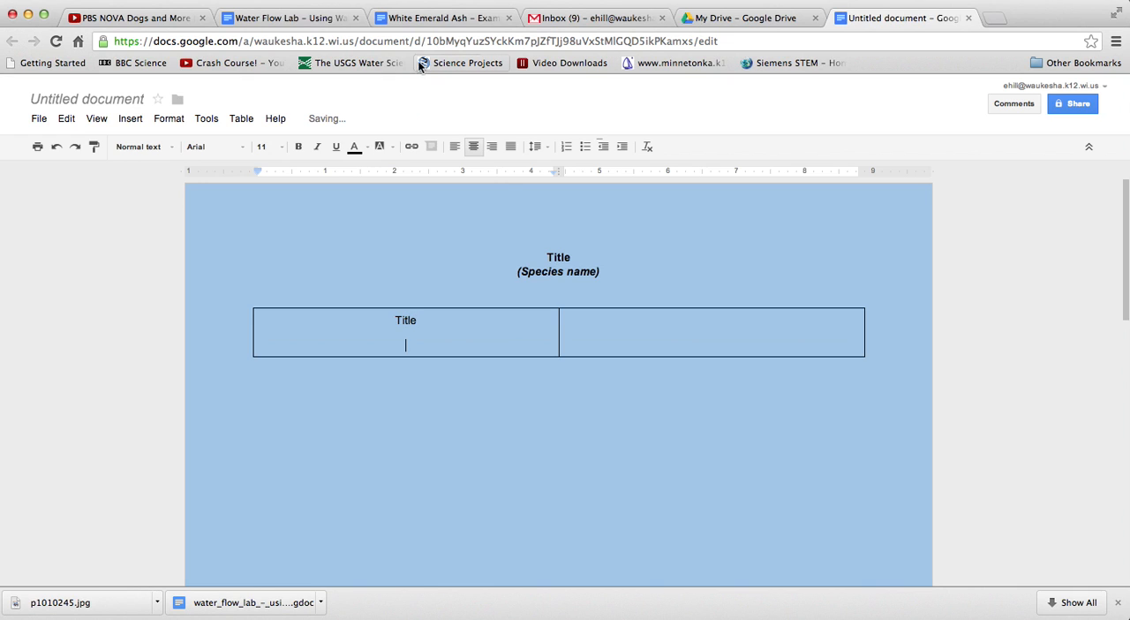
left_click(454, 148)
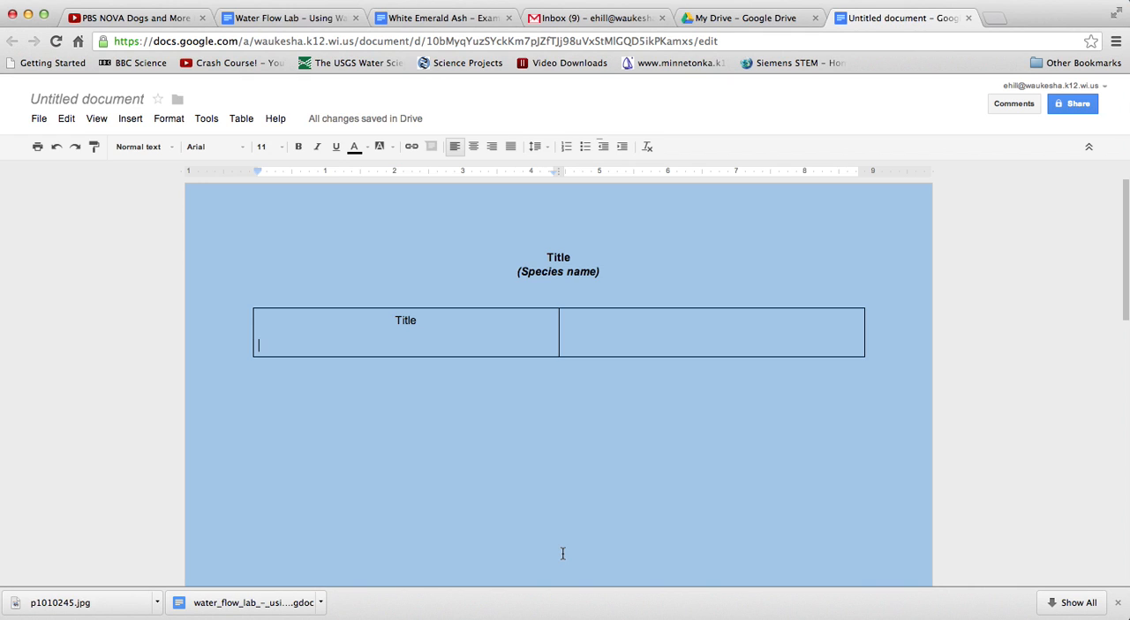
type("Enter Te")
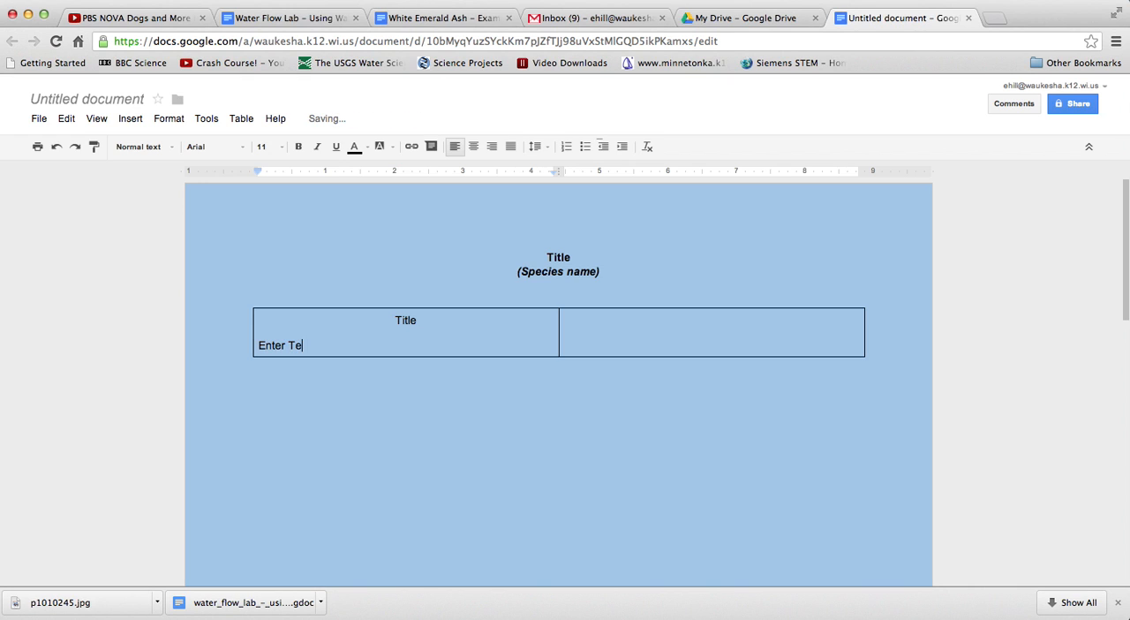
type("xt Here....")
left_click(368, 347)
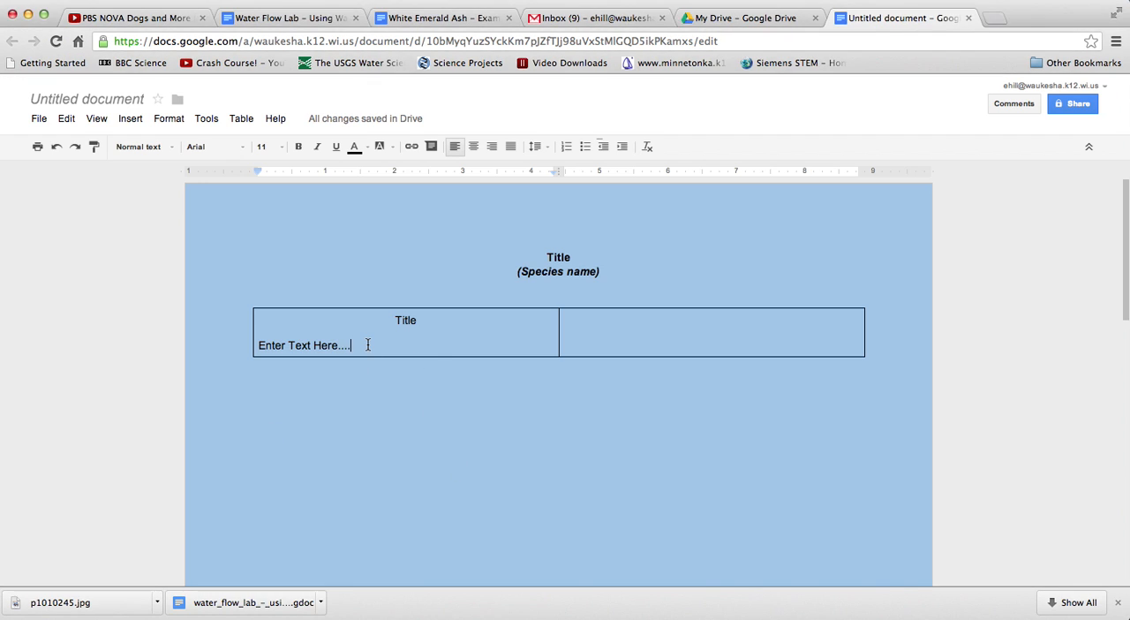
Place the cursor in the table's empty second cell, and search Google Images for "trees" in a new browser tab
left_click(632, 327)
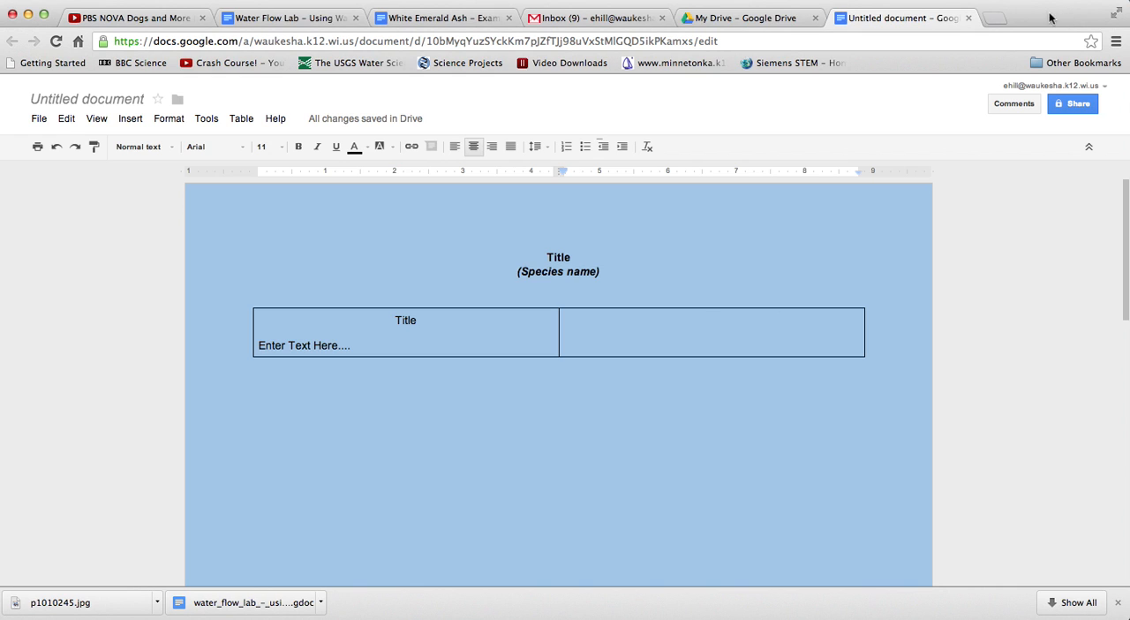
left_click(994, 19)
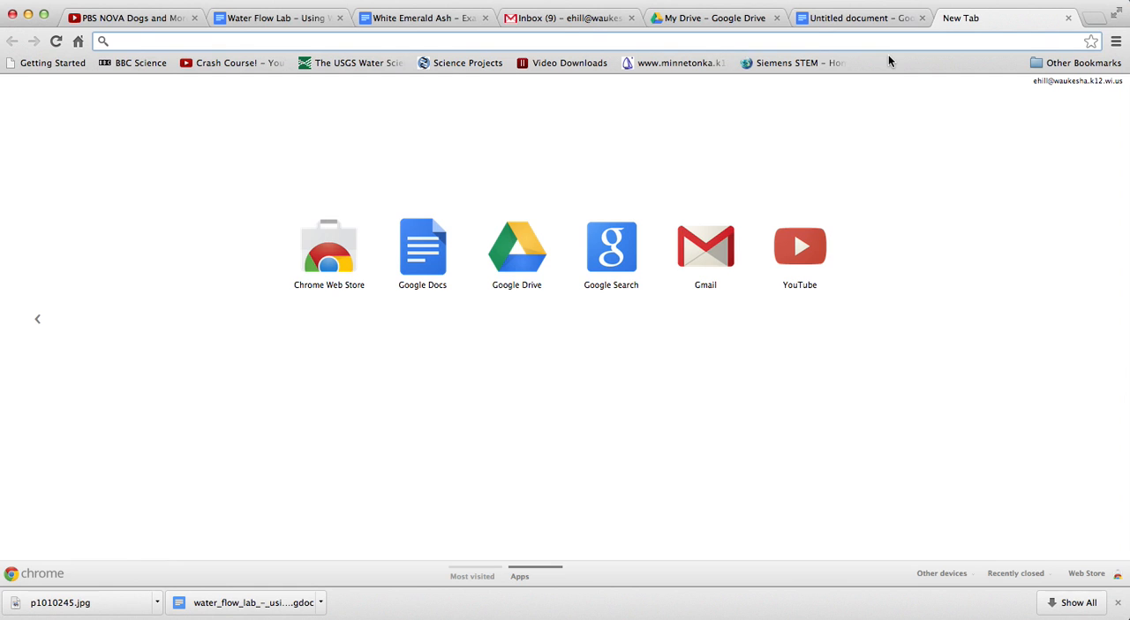
type("trees")
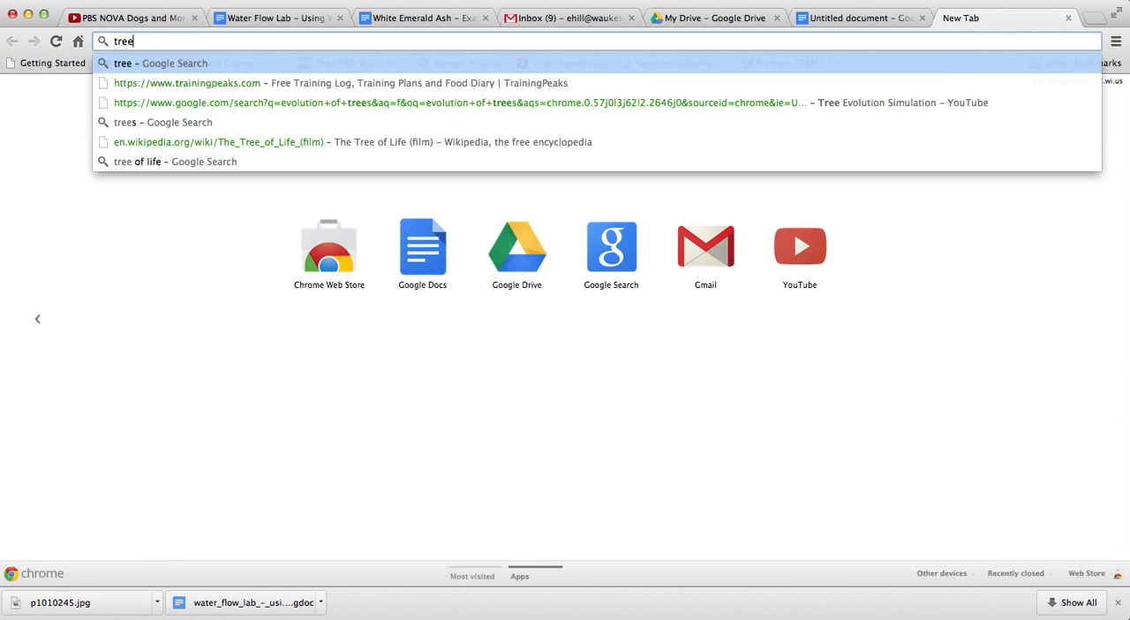
key("Return")
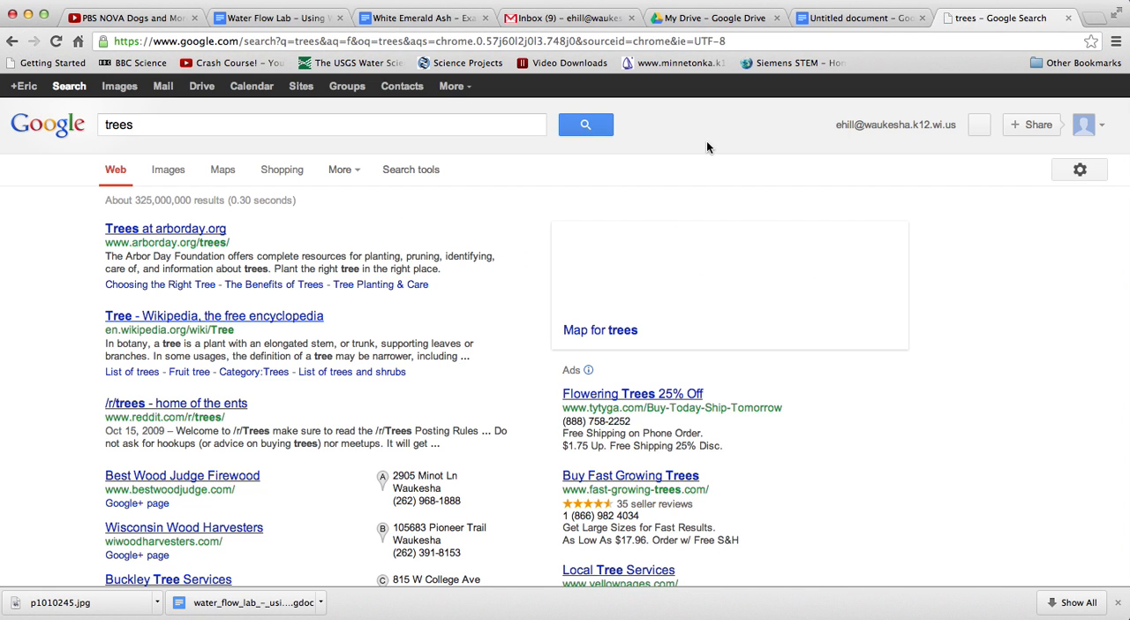
left_click(119, 86)
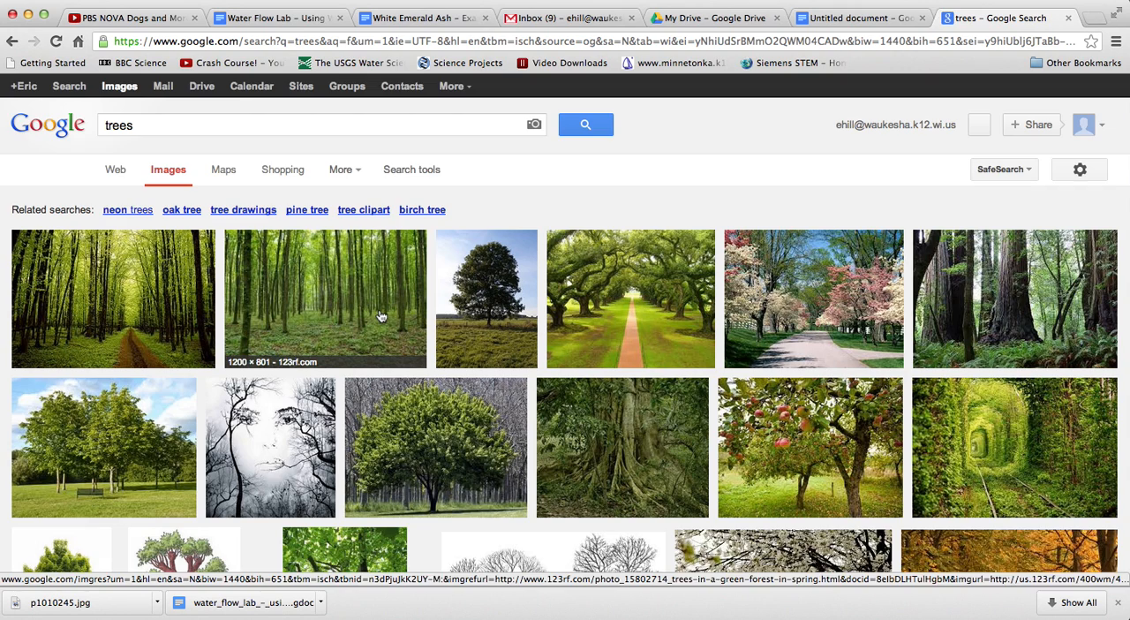
Open the original image of the 123rf.com green spring forest photo and copy its URL
left_click(380, 316)
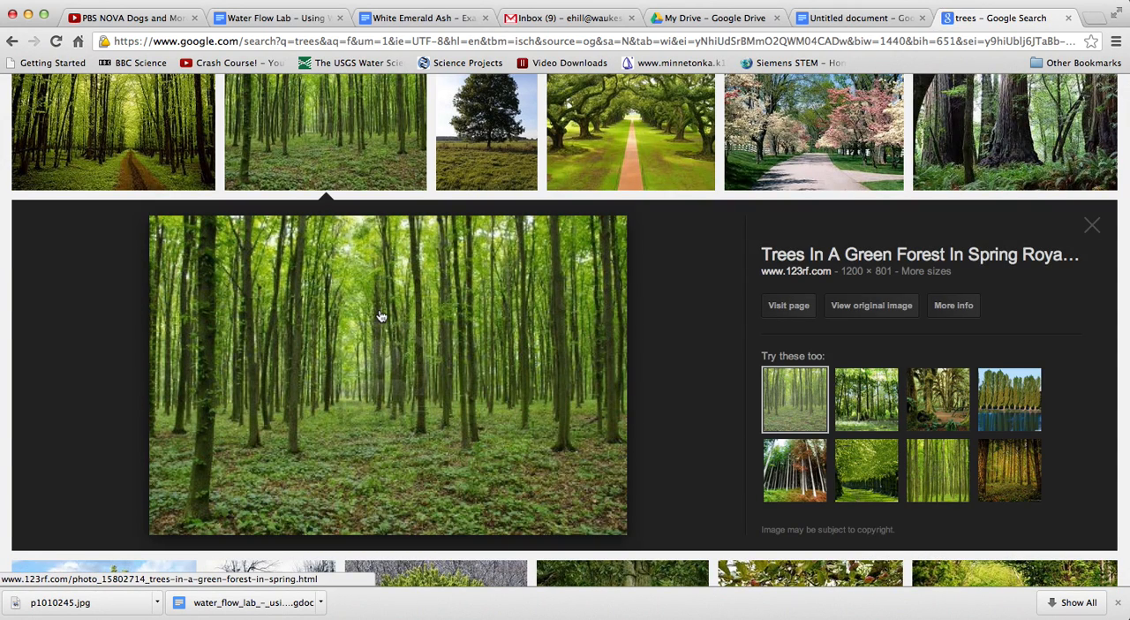
left_click(844, 306)
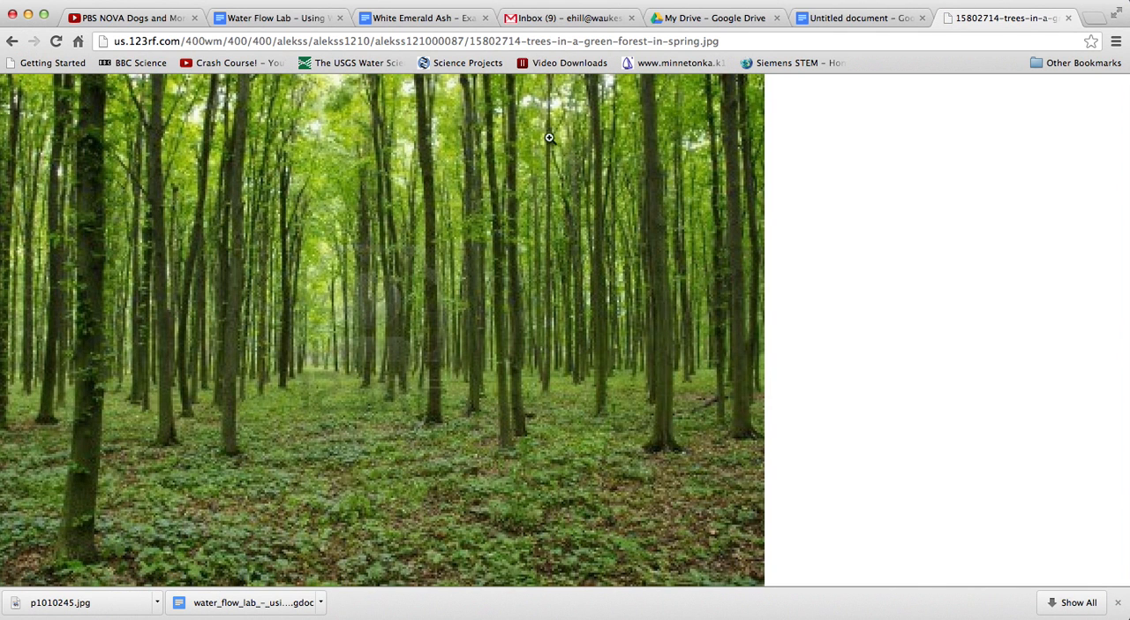
right_click(408, 40)
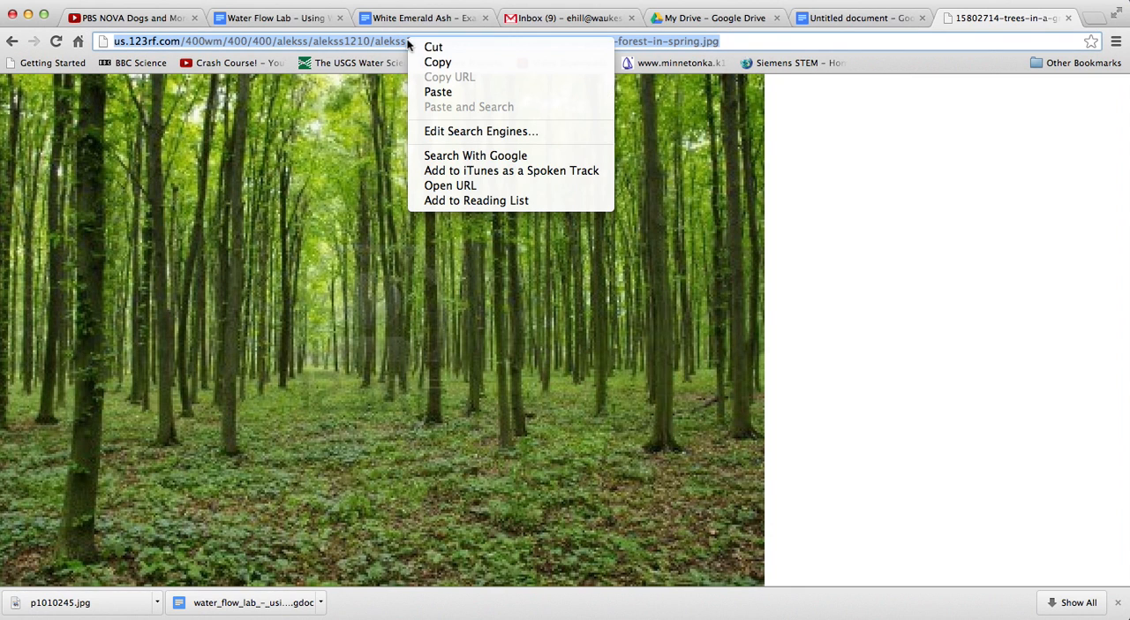
left_click(452, 64)
Return to the untitled document and insert the forest photo into the second table cell by its copied URL
left_click(830, 18)
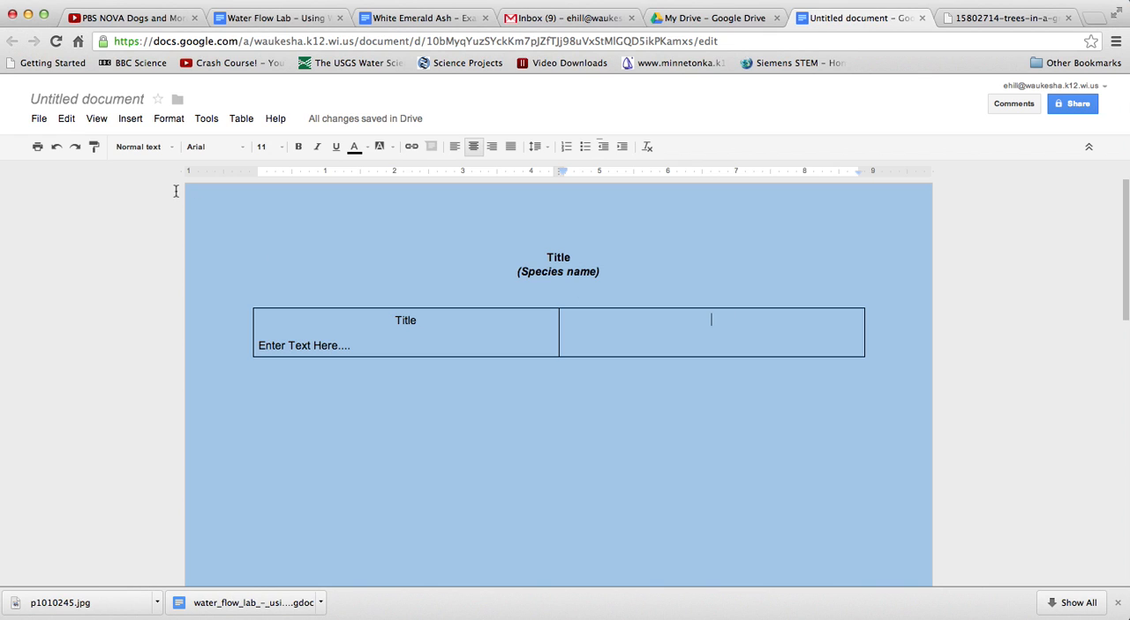
left_click(135, 122)
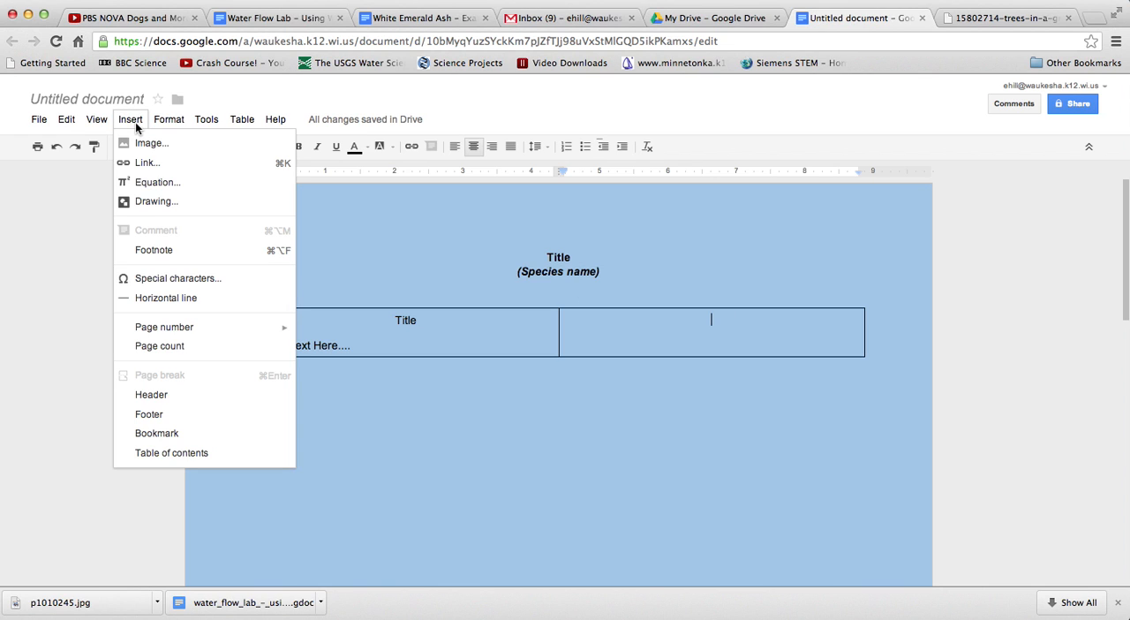
left_click(141, 143)
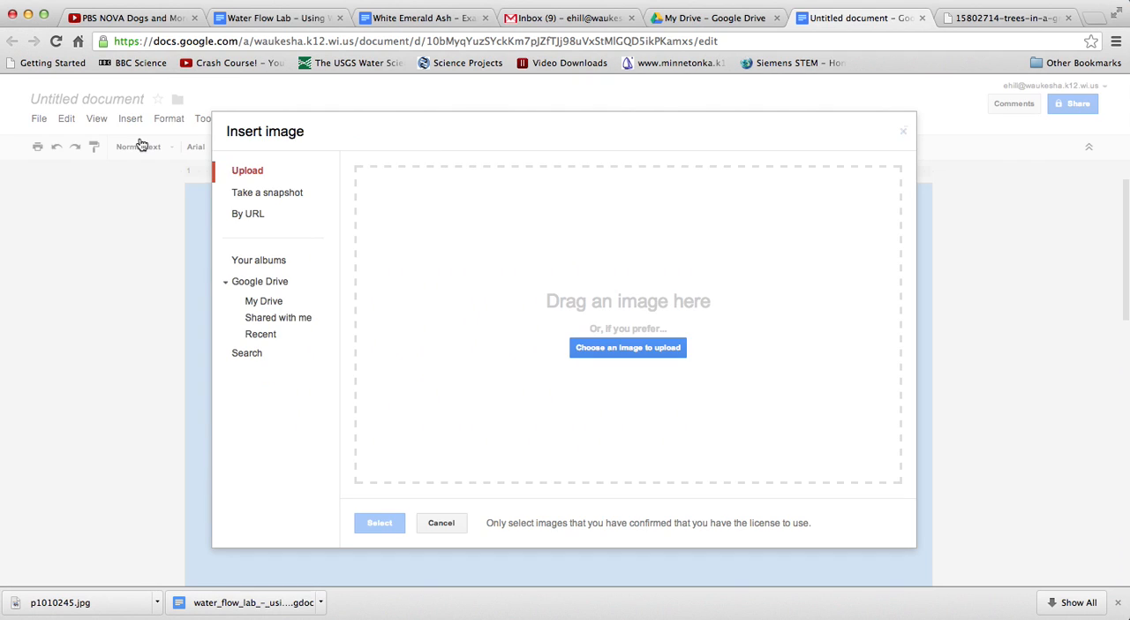
left_click(260, 218)
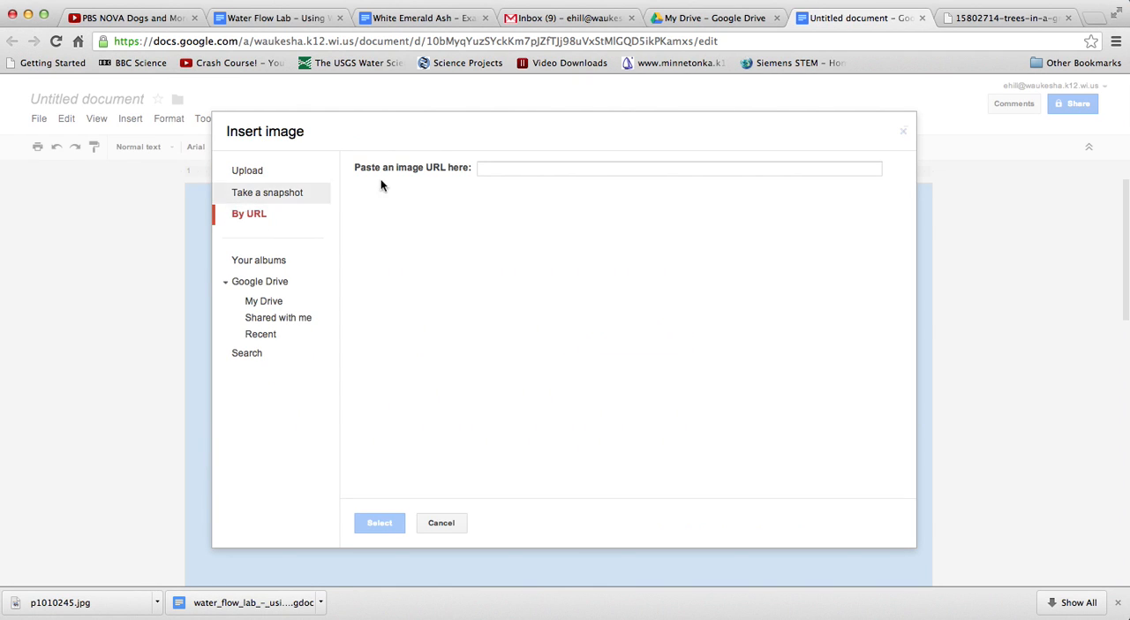
left_click(538, 168)
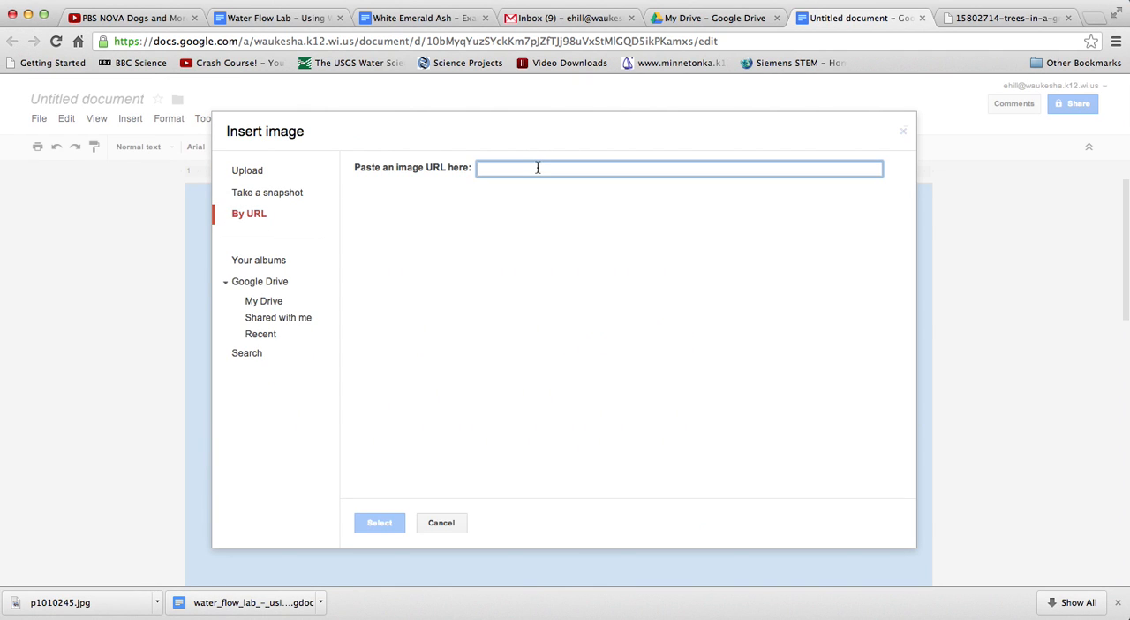
right_click(538, 168)
left_click(560, 242)
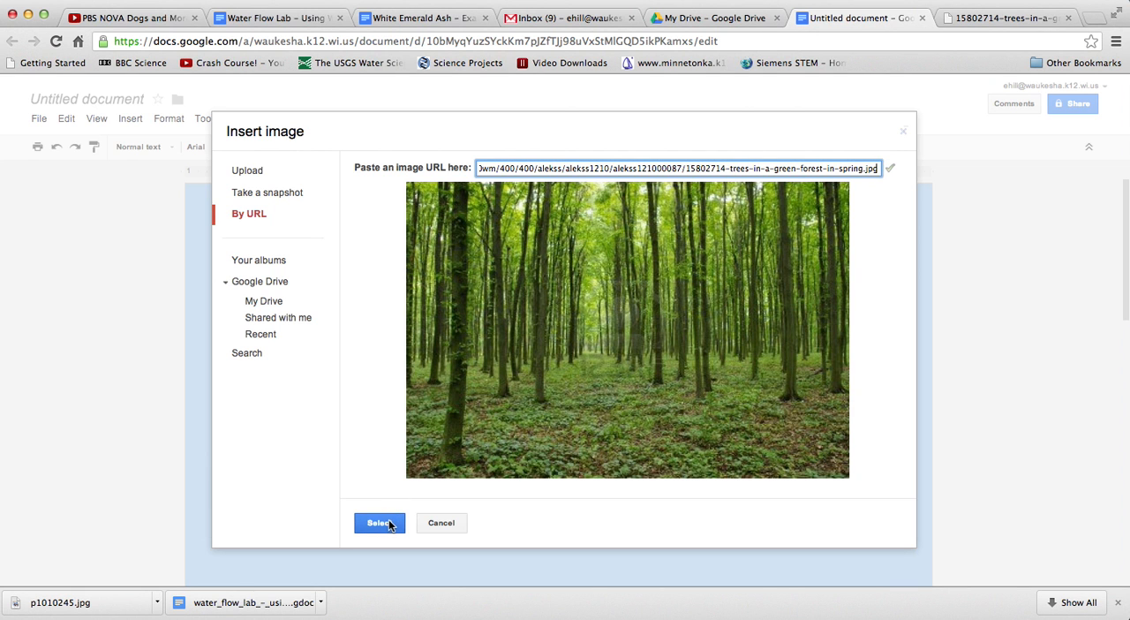
left_click(389, 525)
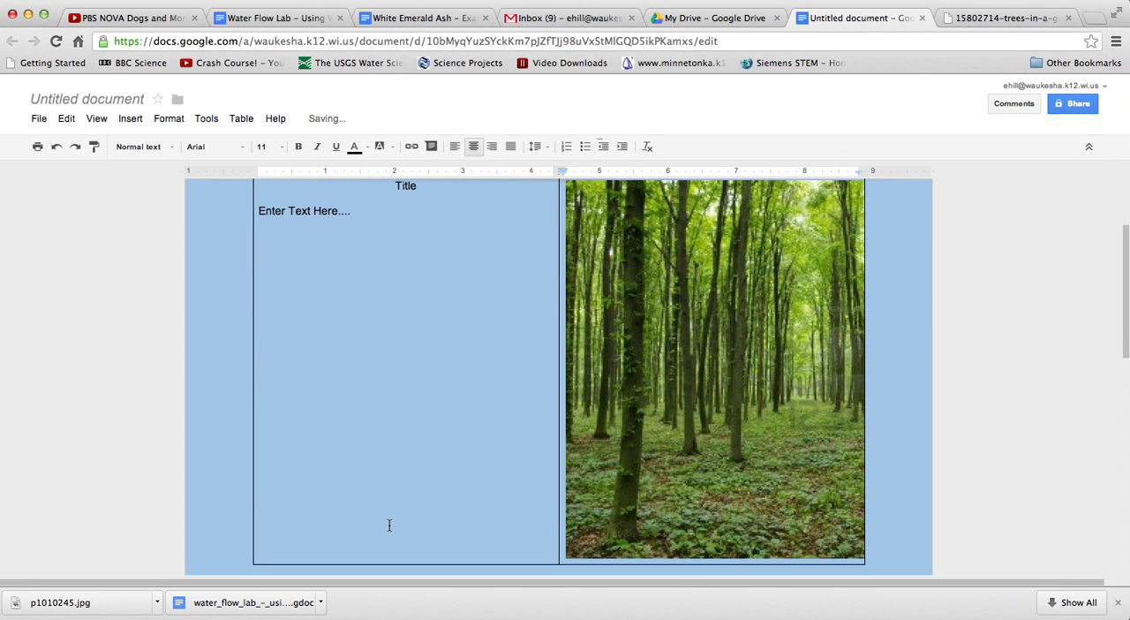
Shrink the forest photo proportionally to fit inside the second table cell and add a blank line above it
left_click(722, 527)
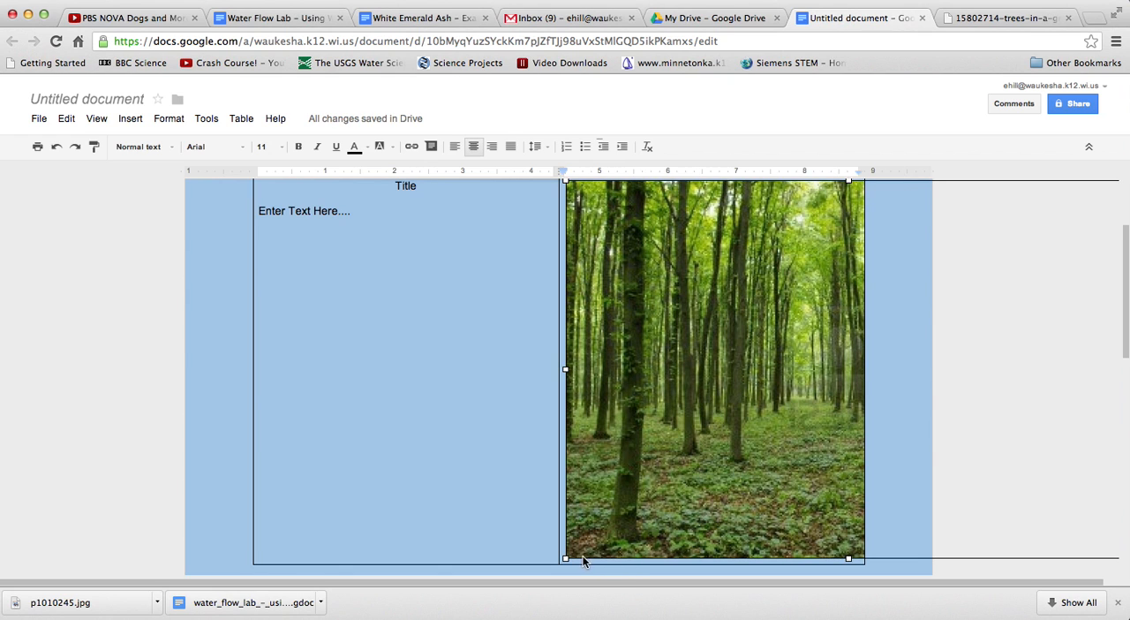
left_click_drag(847, 558, 853, 331)
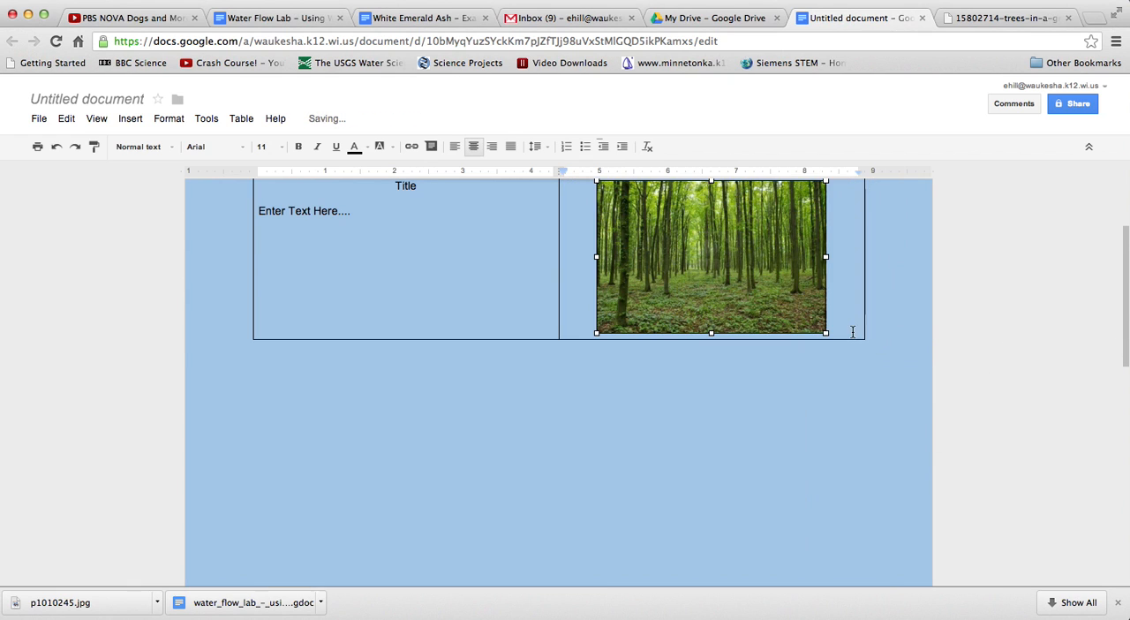
scroll(795, 337, "down", 1)
scroll(795, 337, "up", 2)
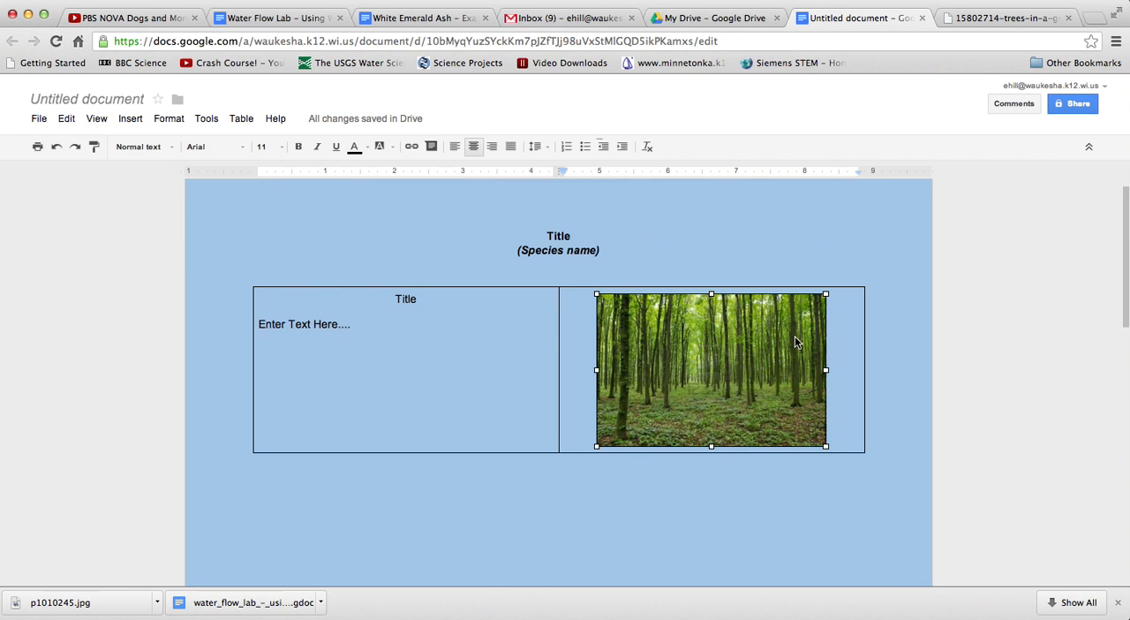
left_click(592, 367)
key("Return")
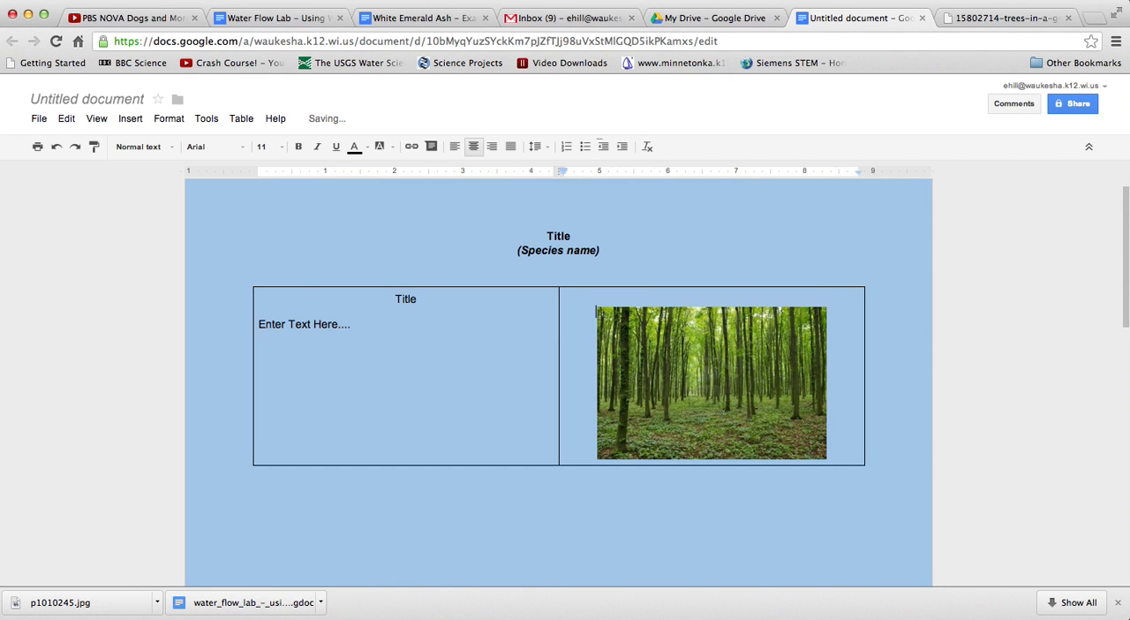
Add several more blank lines above the forest photo in the second table cell
key("Return")
key("Return")
key("Return")
key("Return")
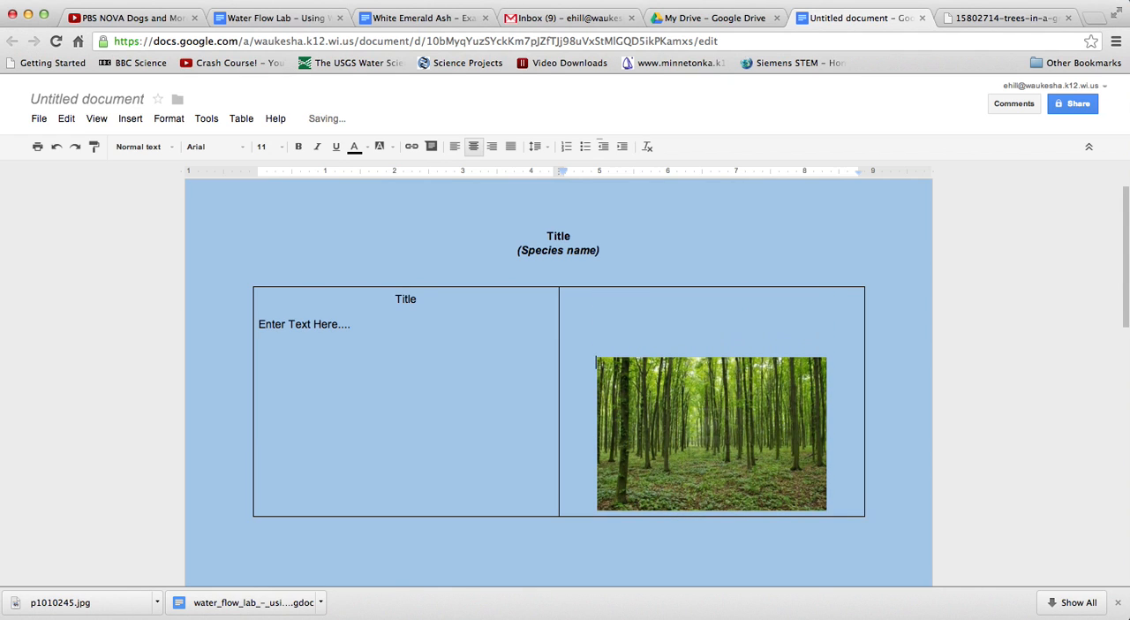
Try to move the forest photo up into the blank lines above it, and delete the photo from the second table cell
left_click(666, 336)
left_click(657, 411)
left_click_drag(658, 411, 653, 321)
left_click(653, 328)
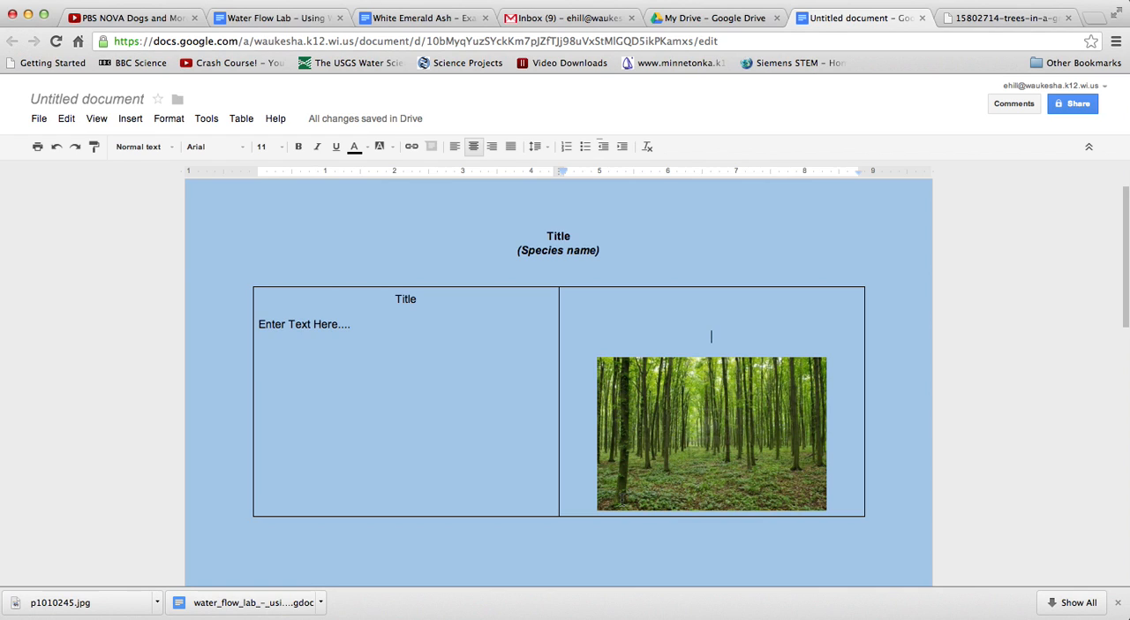
left_click(635, 477)
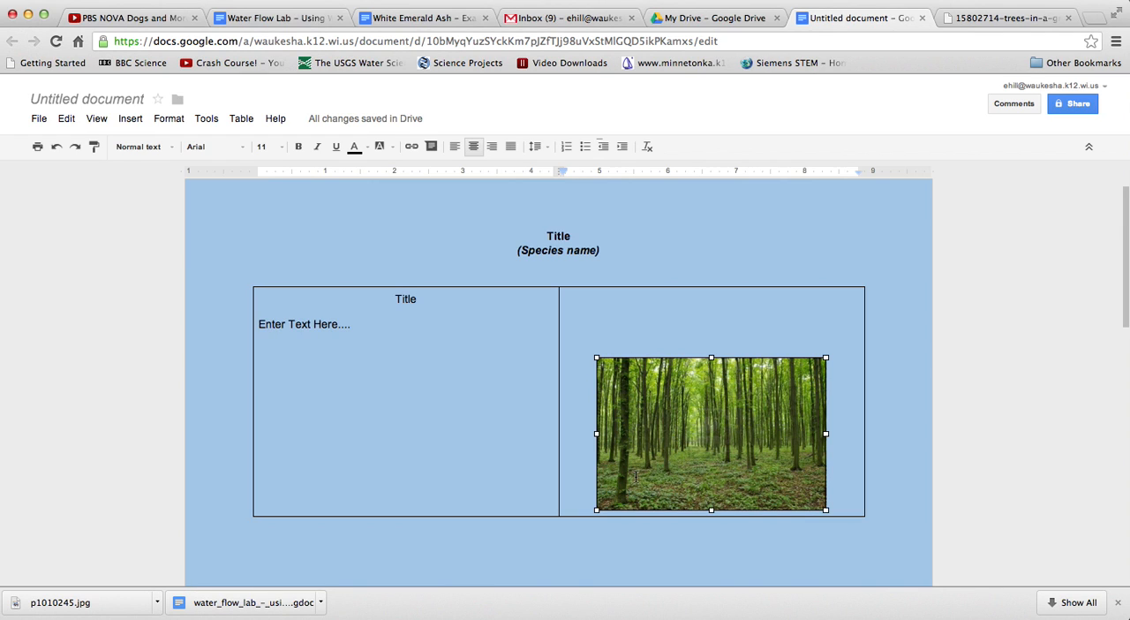
key("BackSpace")
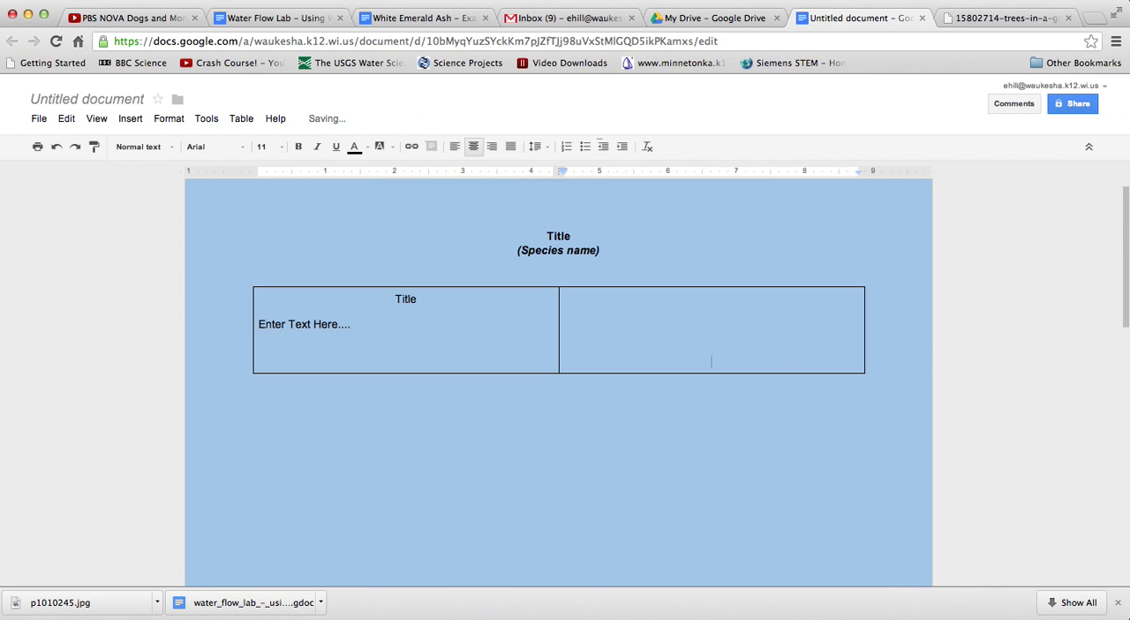
Enter the left-aligned caption "Figure 1. Image of...." on the last line of the second table cell
type("Figure")
left_click(455, 147)
type("1.")
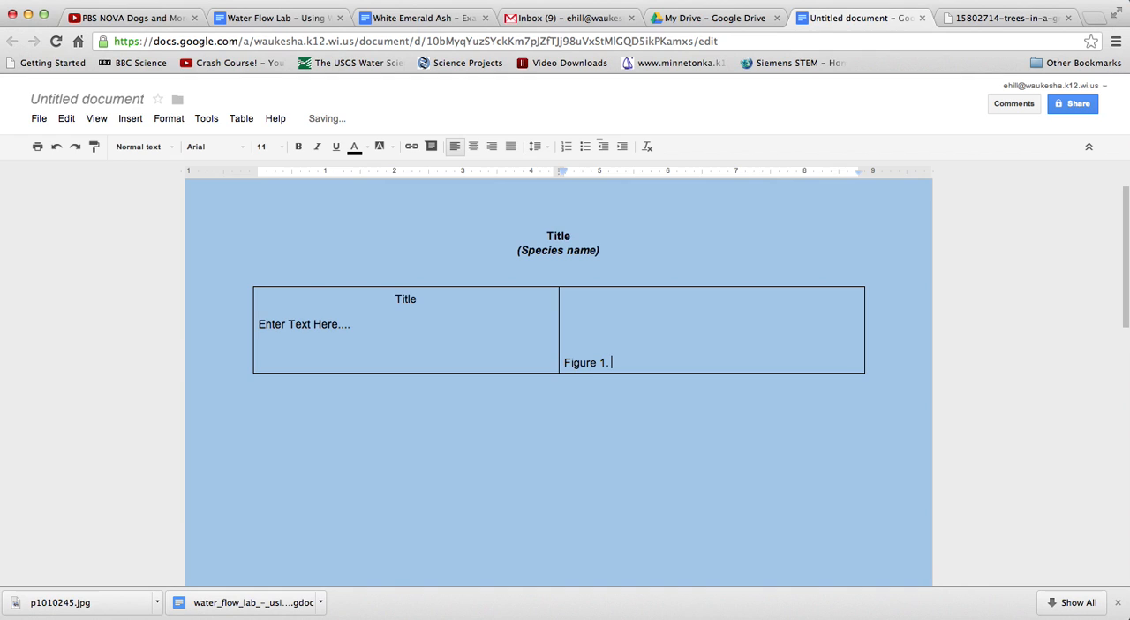
type(" Image of....")
Insert the forest photo by its copied URL on the blank line above the figure caption in the second table cell
left_click(609, 336)
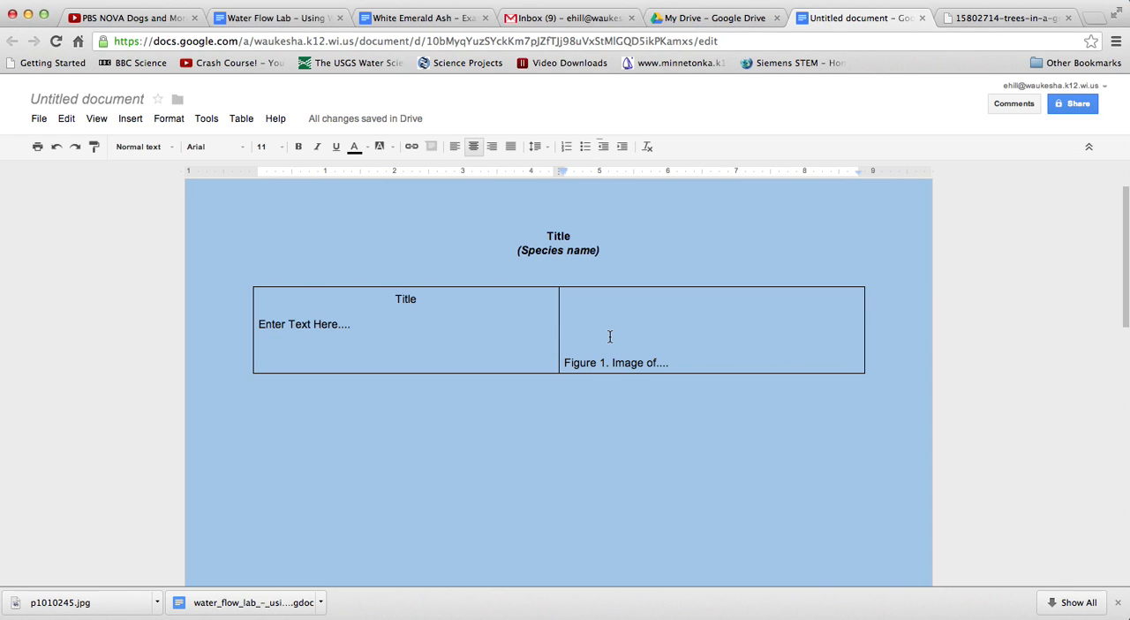
left_click(132, 119)
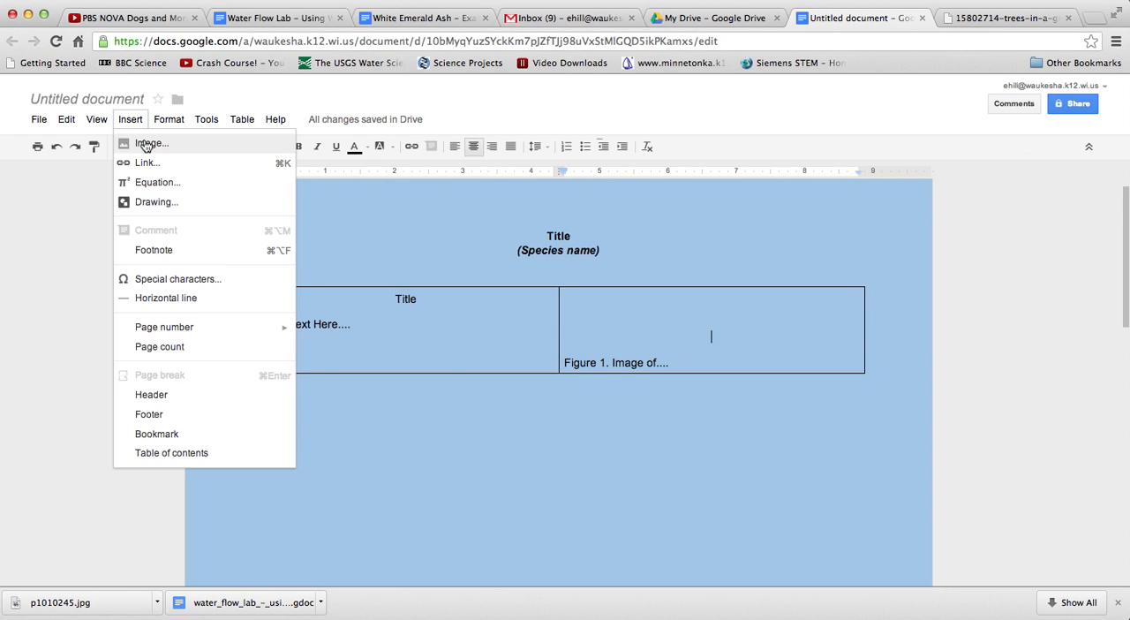
left_click(142, 142)
right_click(524, 168)
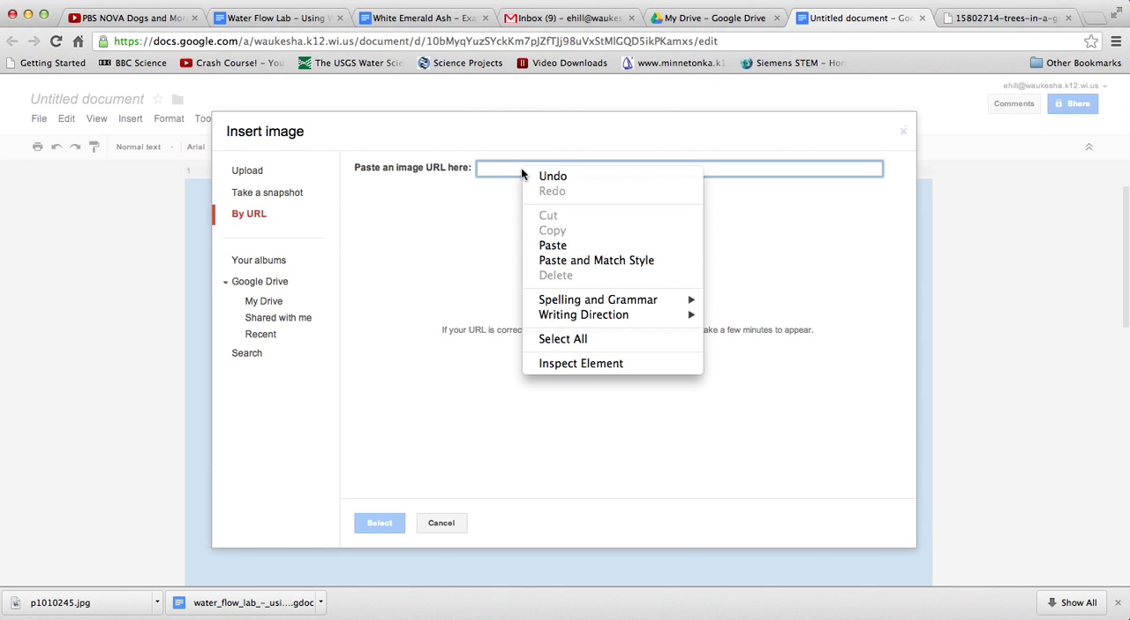
left_click(554, 246)
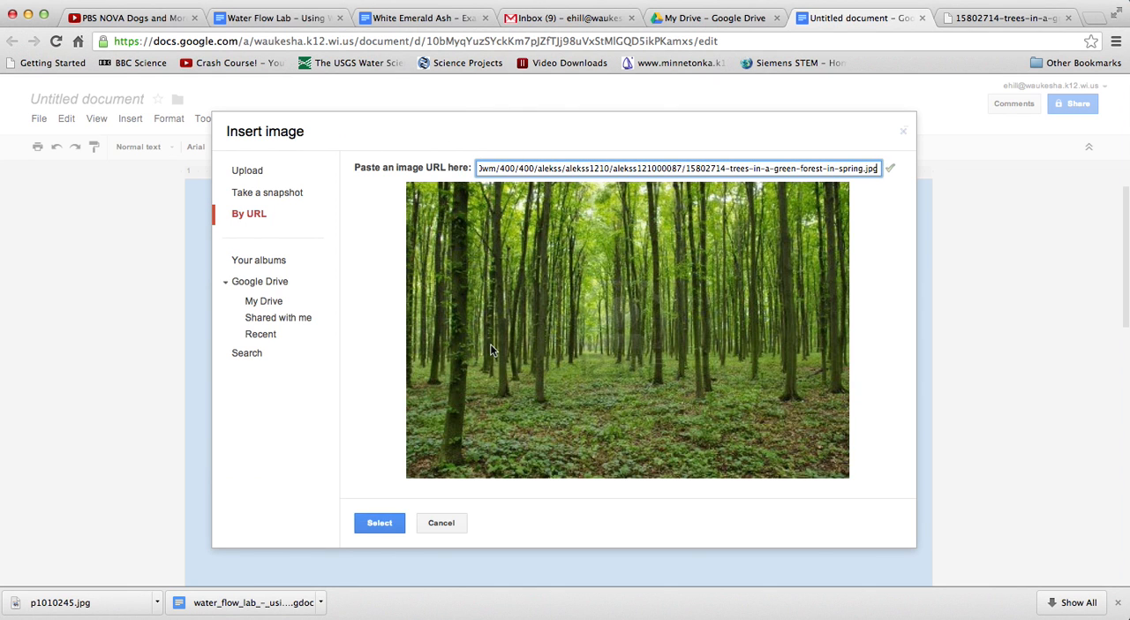
left_click(380, 523)
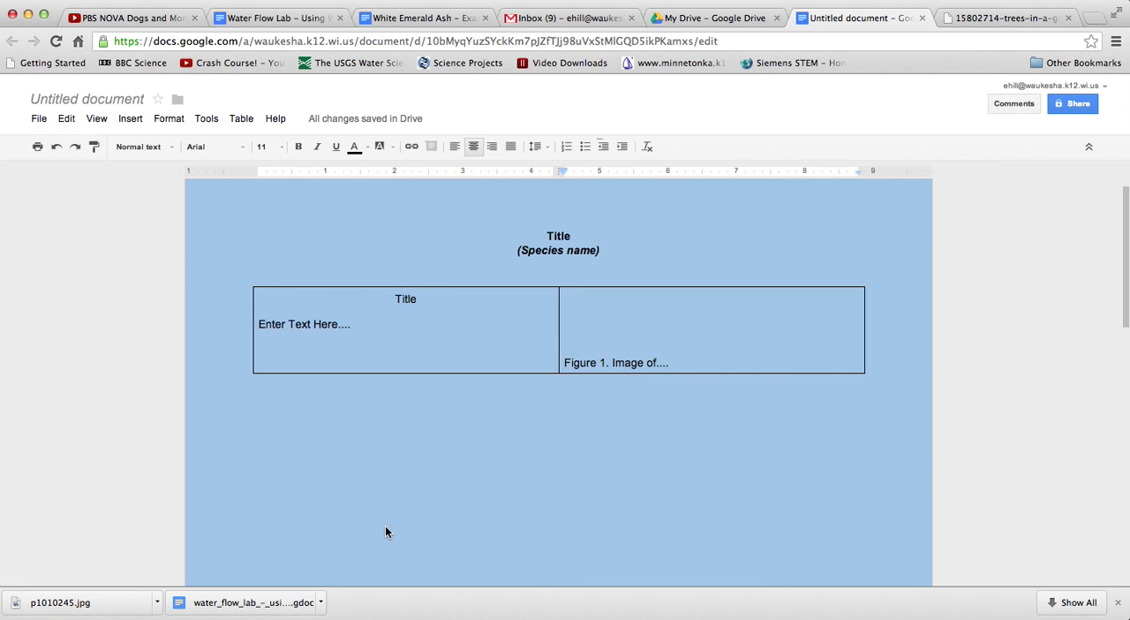
Shrink the reinserted forest photo proportionally to about 2 inches wide so it fits above the caption in the second cell
scroll(514, 450, "down", 2)
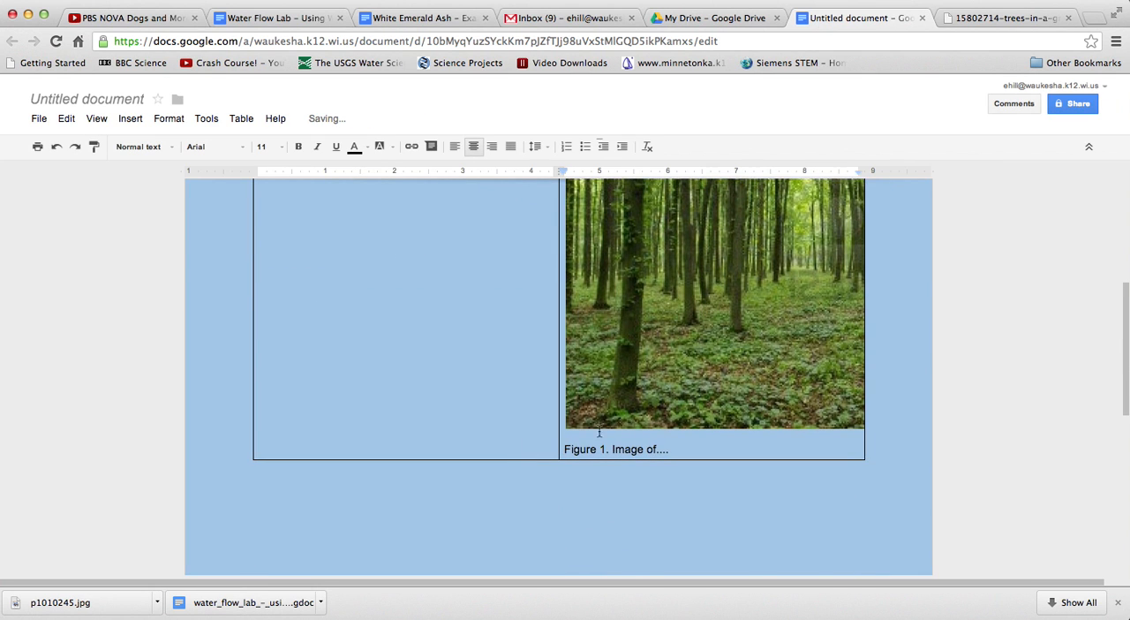
left_click(598, 401)
scroll(600, 409, "up", 2)
scroll(594, 517, "down", 1)
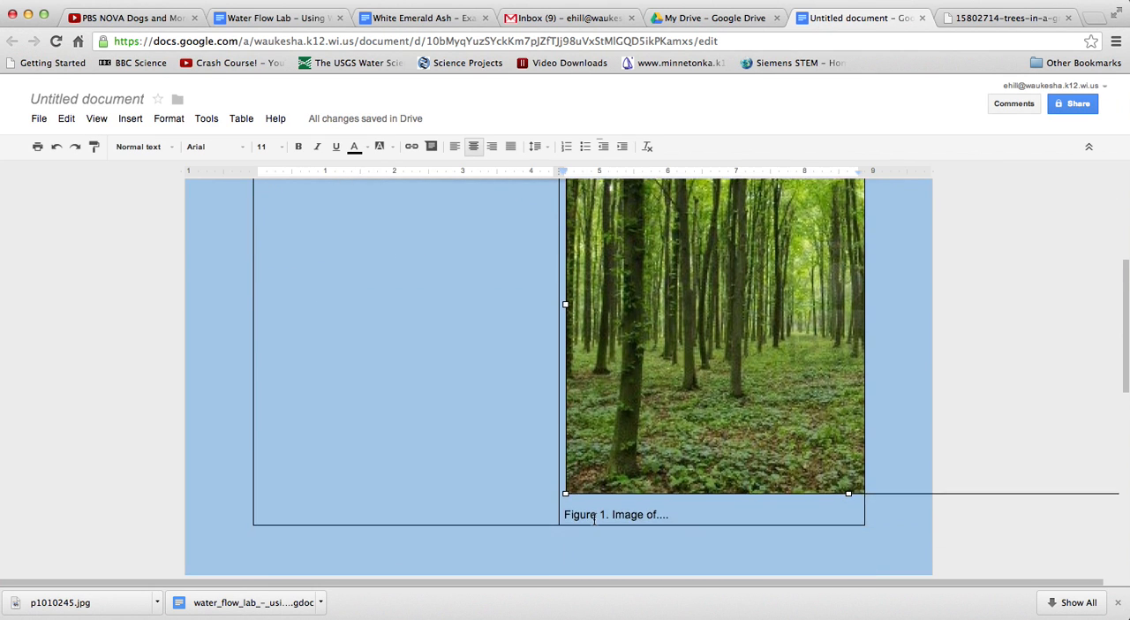
left_click_drag(562, 493, 602, 320)
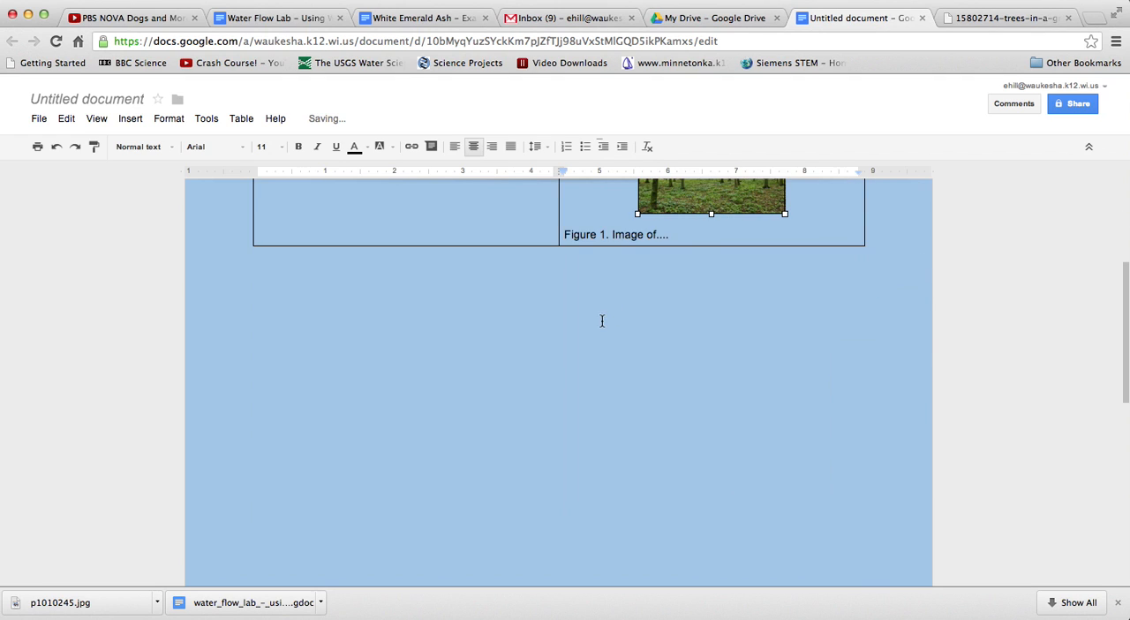